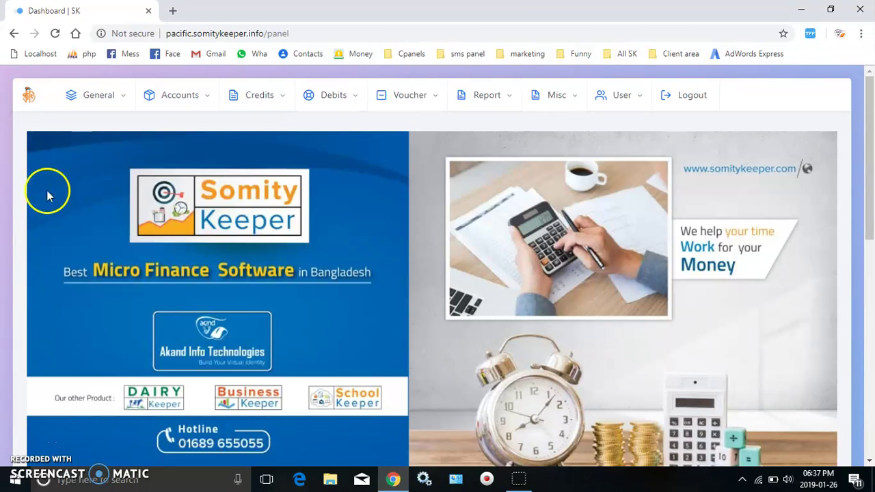
- Open the new member form from the member list and examine its share fields under Membership Information
left_click(209, 91)
left_click(70, 129)
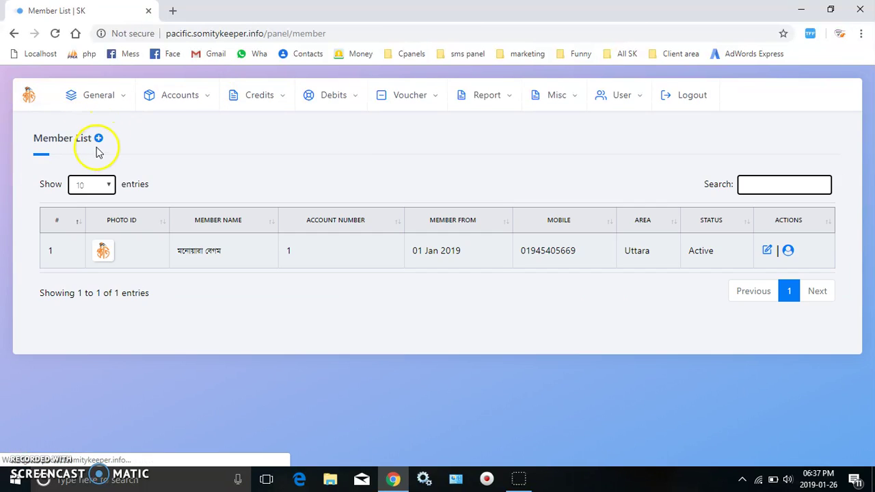
left_click(98, 138)
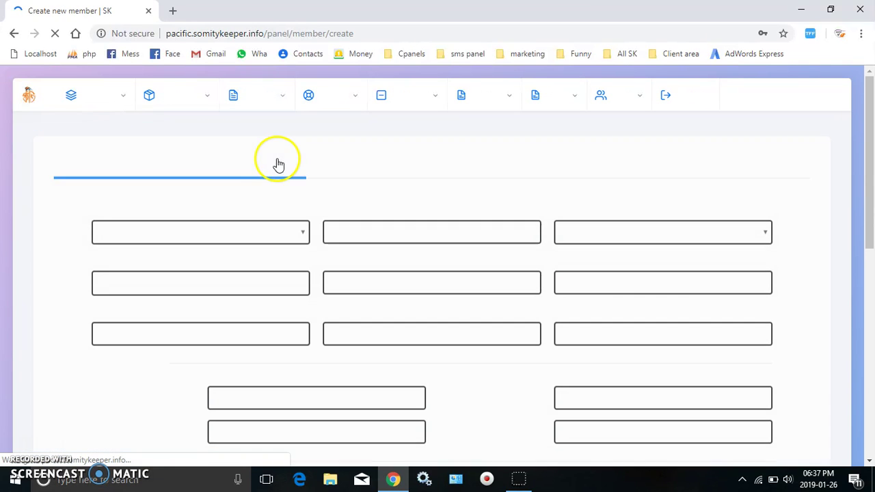
left_click(871, 326)
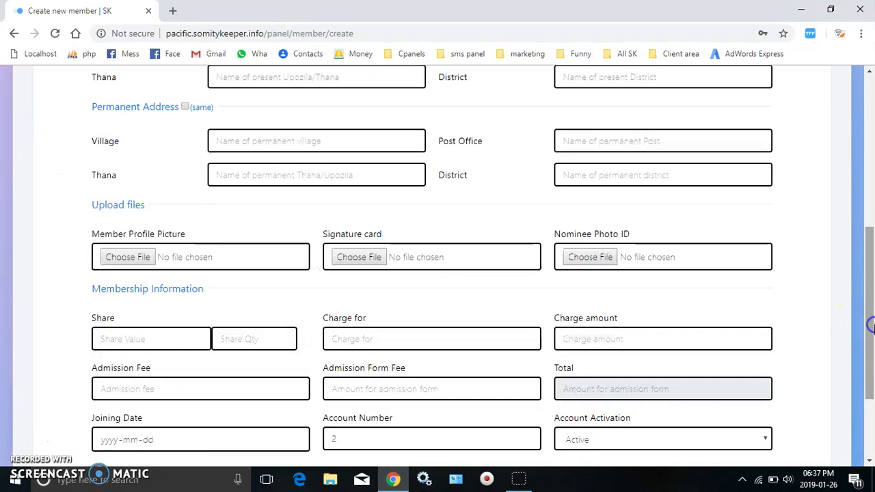
left_click(872, 439)
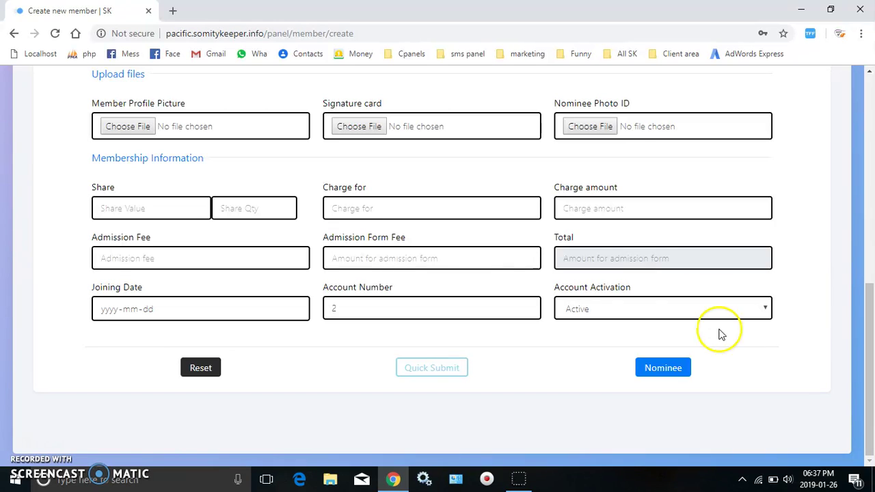
left_click(112, 209)
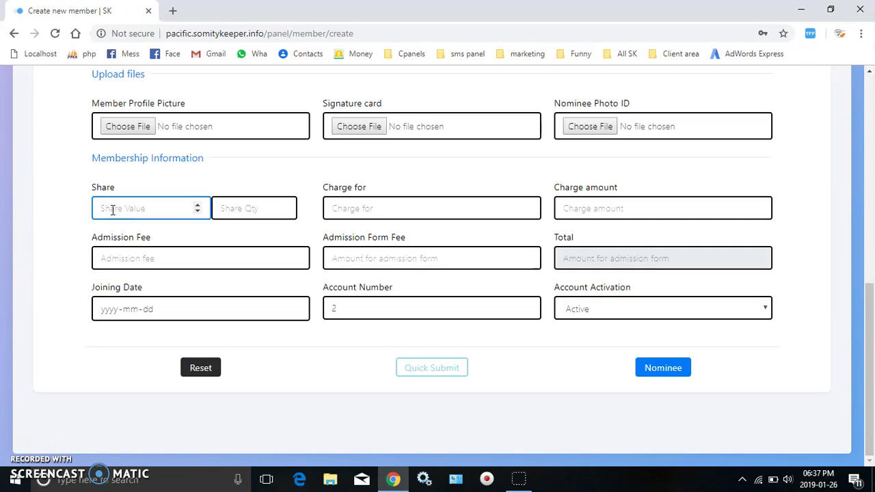
left_click(61, 196)
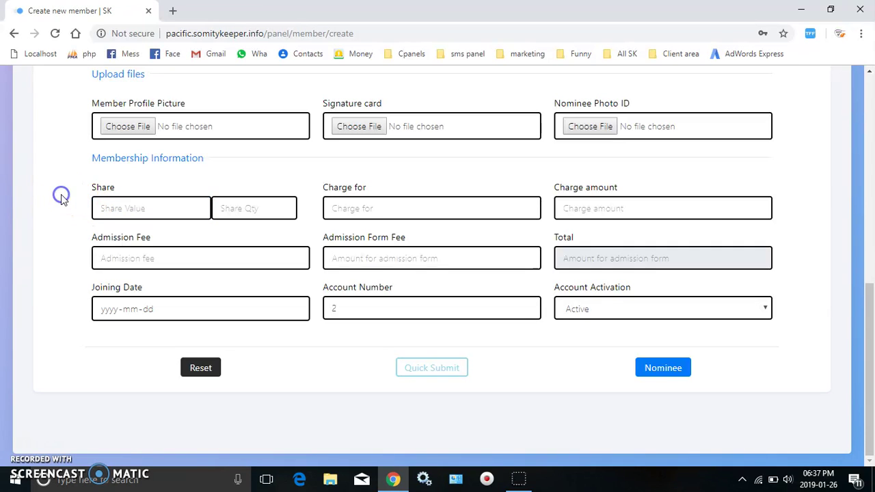
left_click(871, 137)
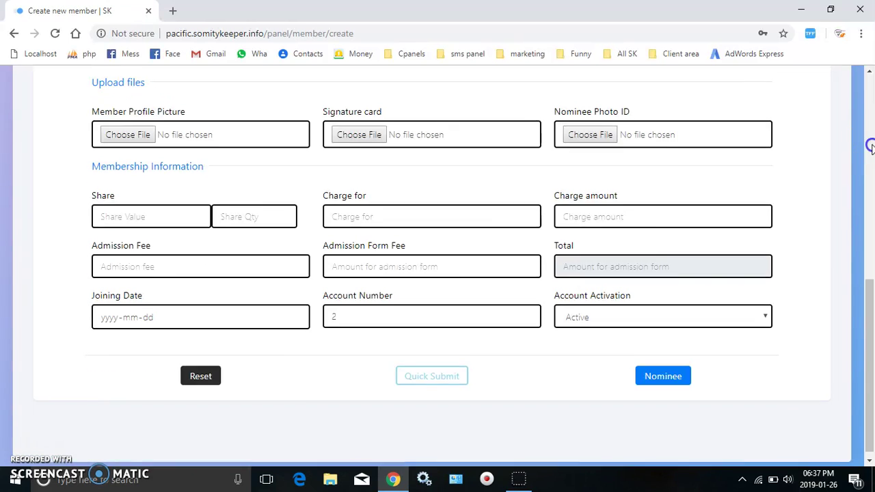
left_click(870, 84)
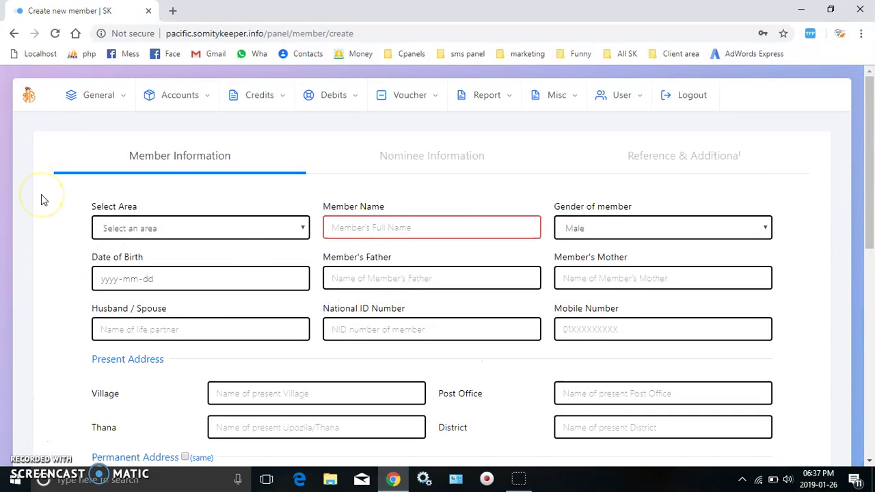
- Open the list of all share accounts and check the member's share value
left_click(187, 108)
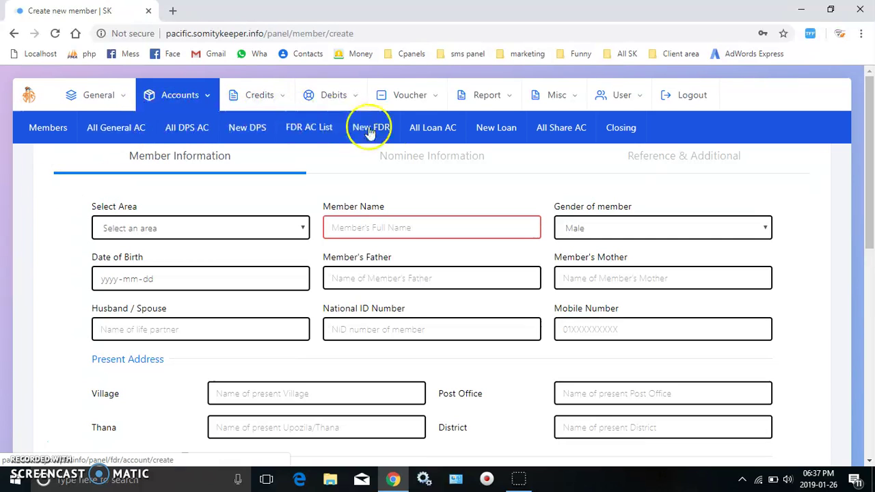
left_click(554, 128)
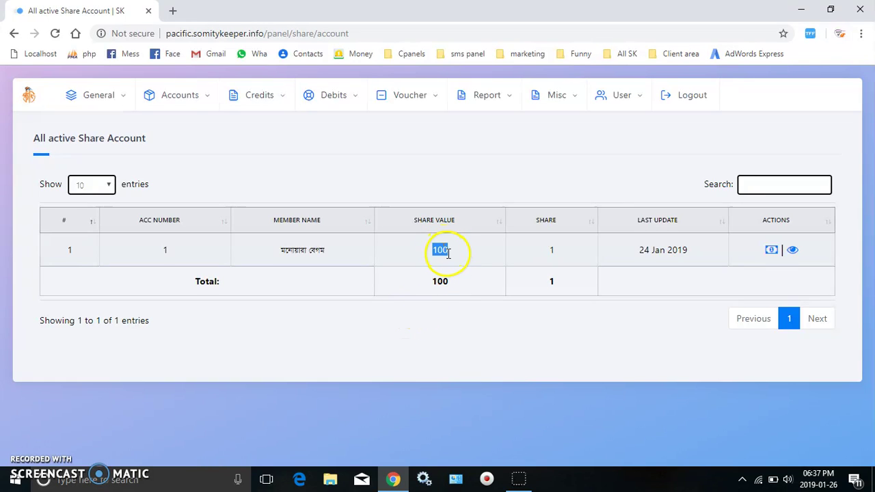
left_click(458, 261)
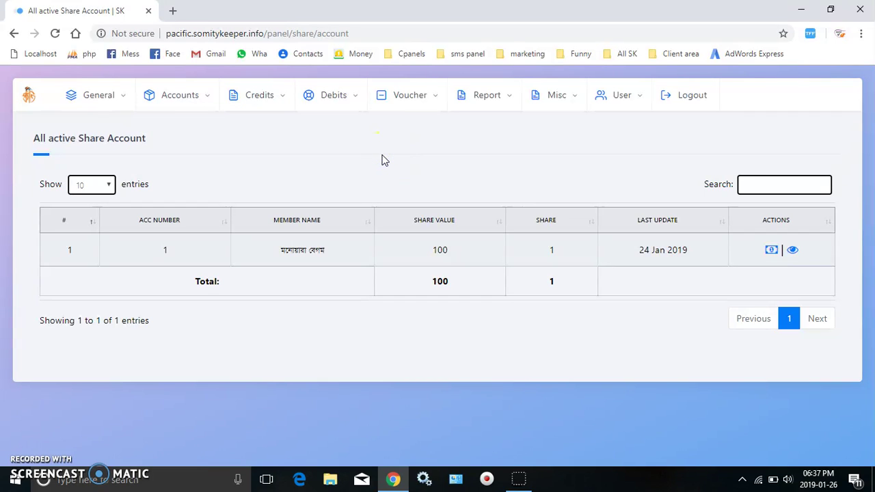
- Search for the member by account number in the share transaction search and open their Share Transaction form
left_click(263, 107)
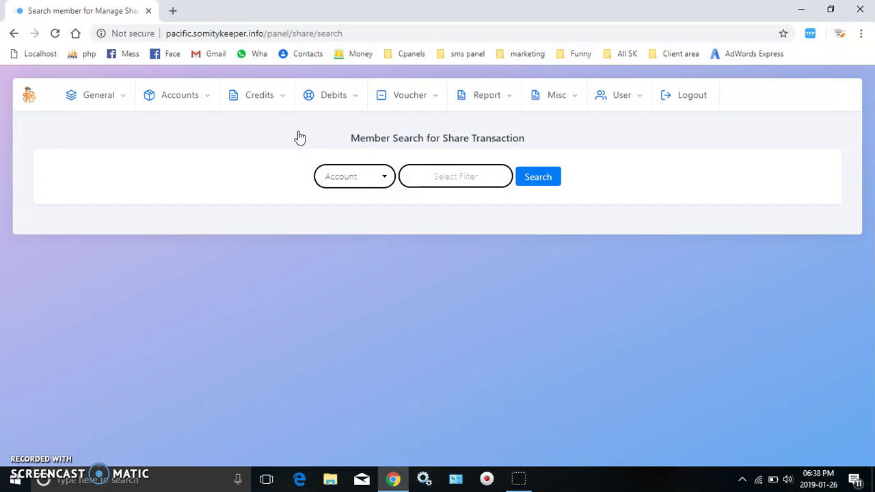
left_click(455, 174)
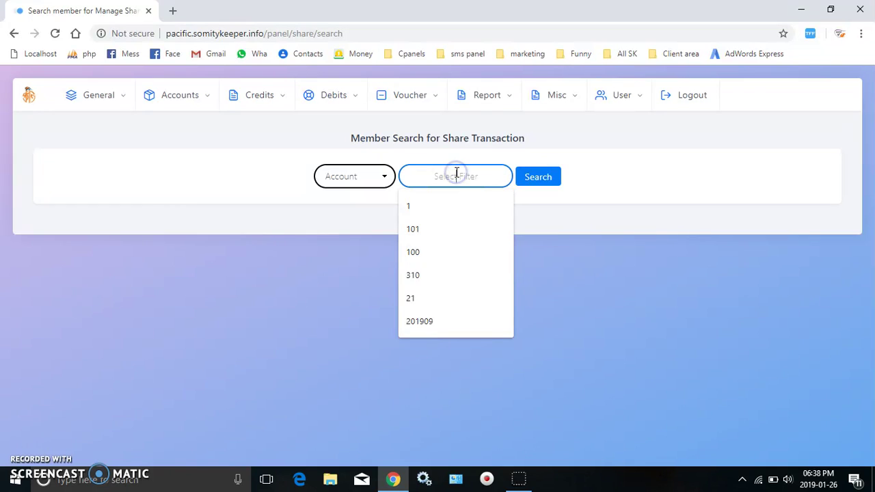
type("1")
key("Return")
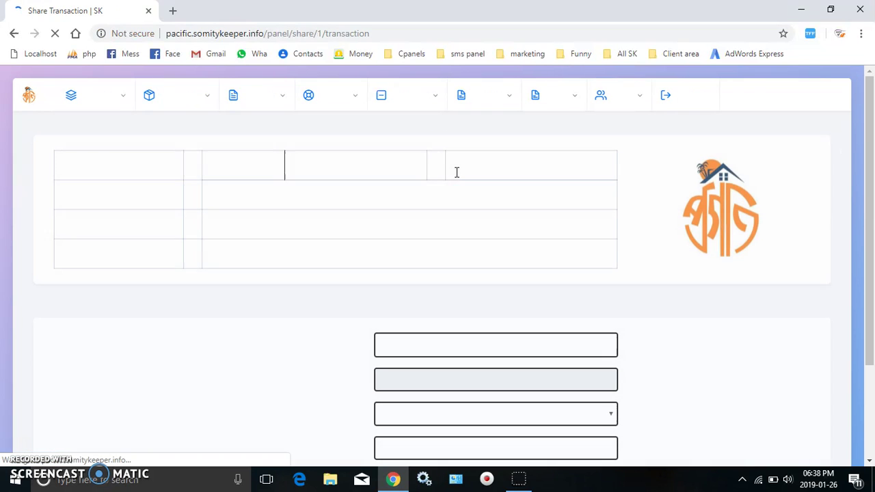
left_click(209, 329)
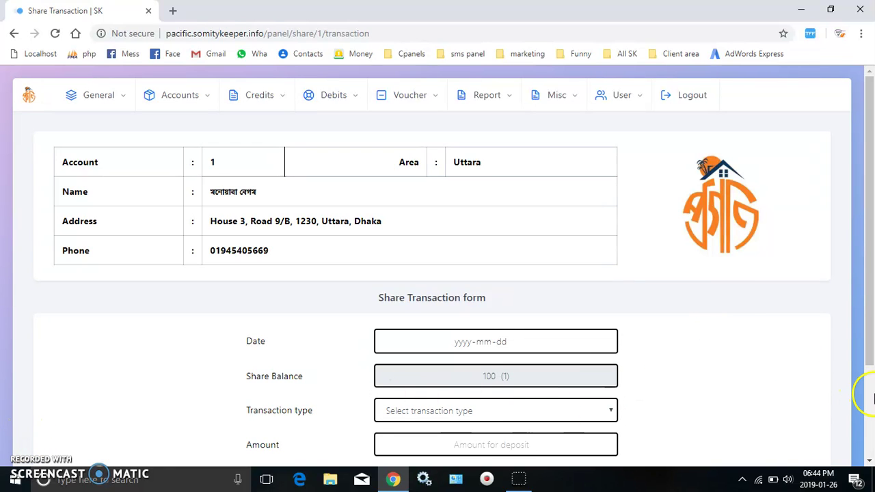
- Submit and confirm a Purchase Share transaction with an amount of 900 for the member
scroll(868, 396, "down", 2)
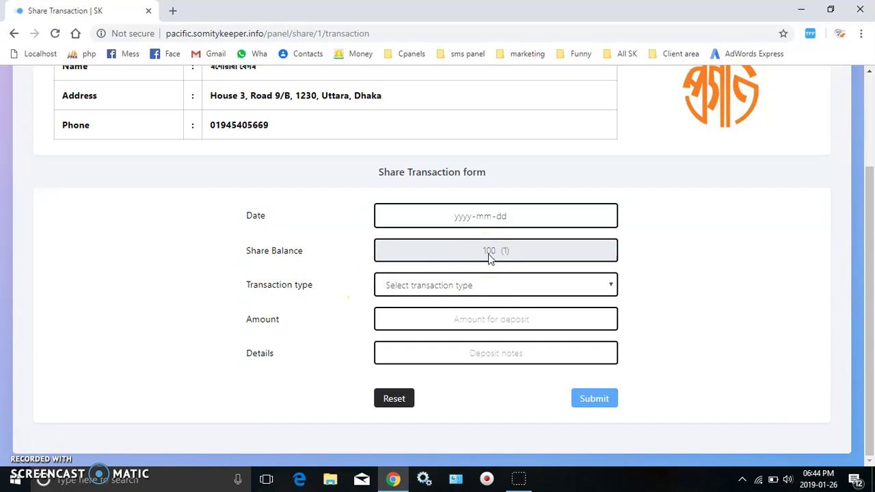
left_click(447, 287)
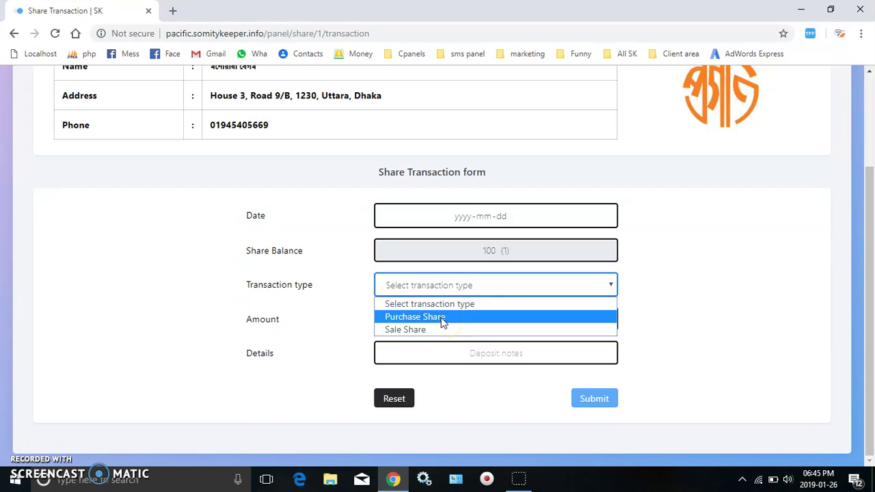
left_click(442, 317)
left_click(442, 318)
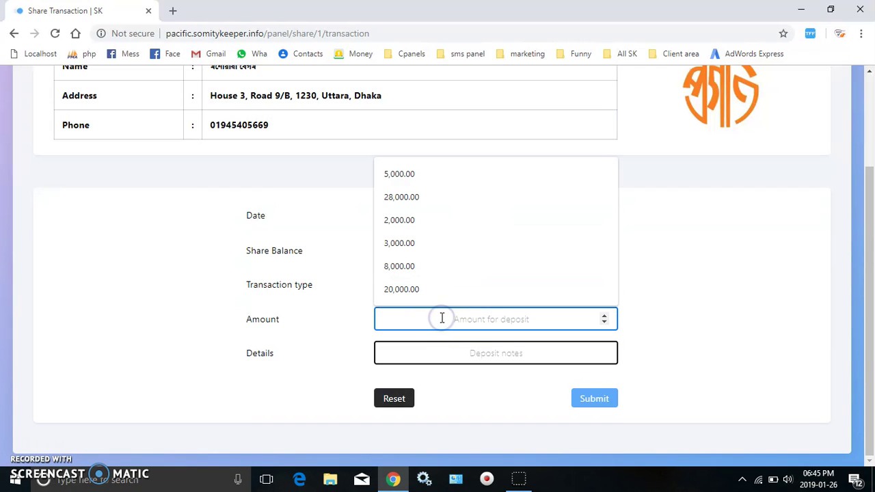
type("900")
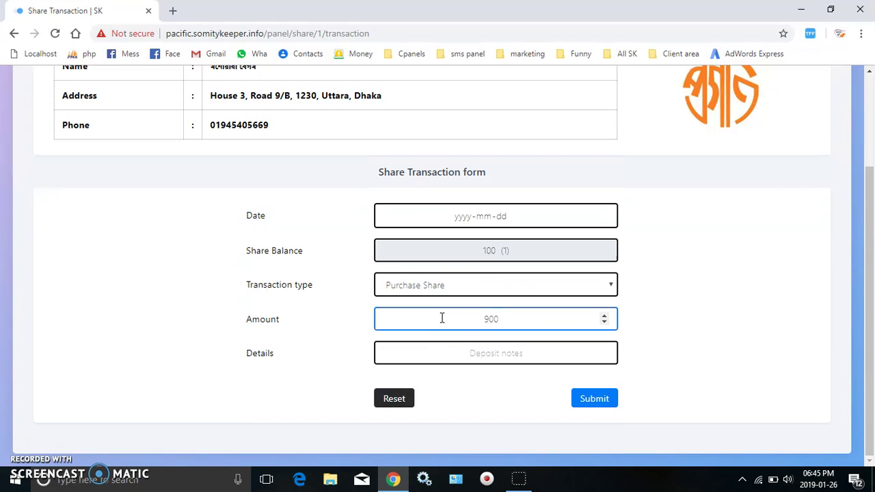
left_click(588, 403)
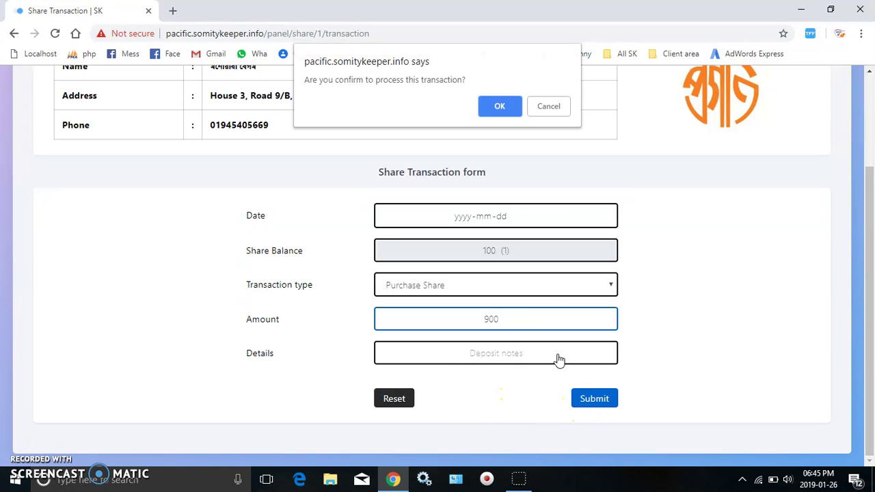
left_click(506, 111)
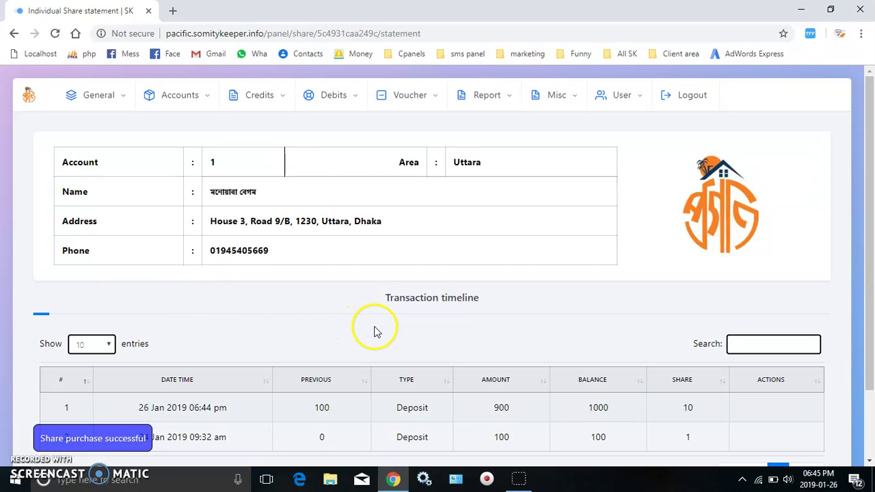
- Review the share and balance entries in the member's transaction timeline and in the list of all share accounts
scroll(375, 330, "down", 2)
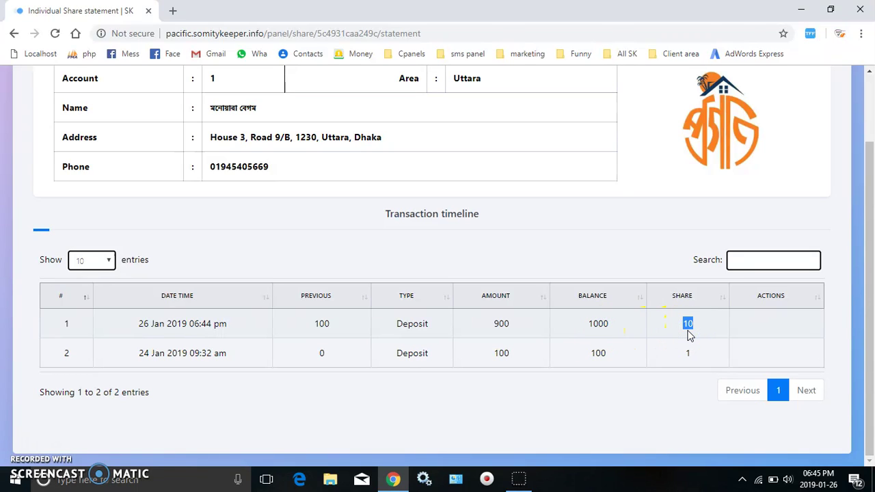
left_click(655, 187)
scroll(872, 120, "up", 2)
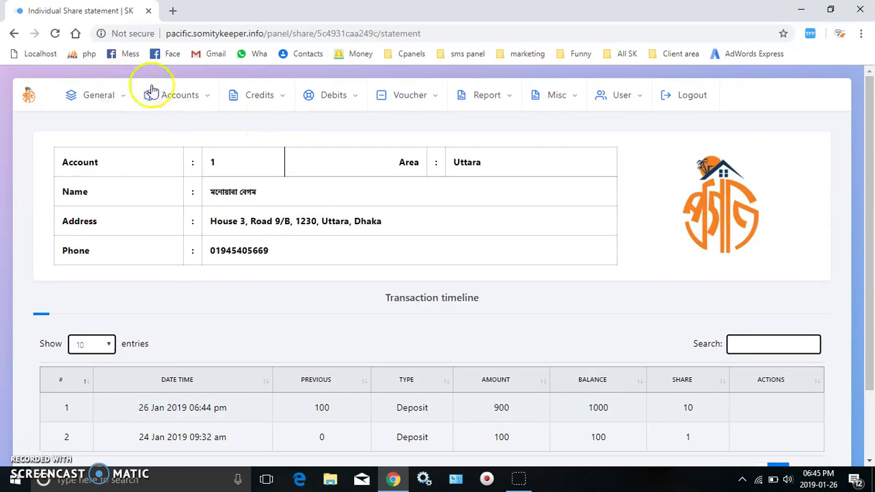
left_click(169, 96)
left_click(555, 133)
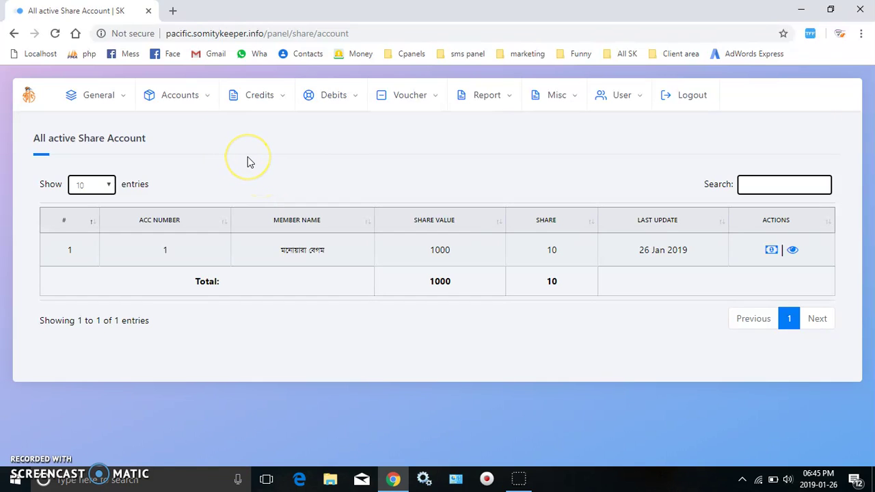
- Look up the member by account number in the share transaction search to view their current share balance
left_click(270, 106)
left_click(306, 144)
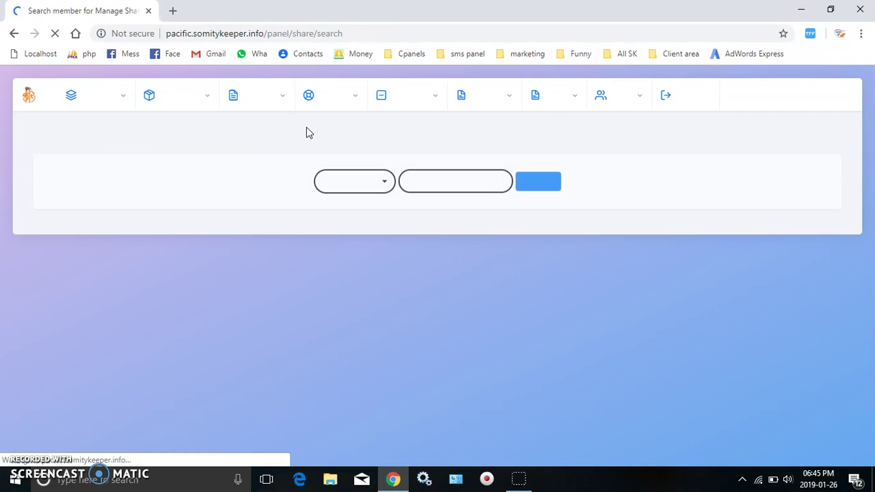
left_click(453, 177)
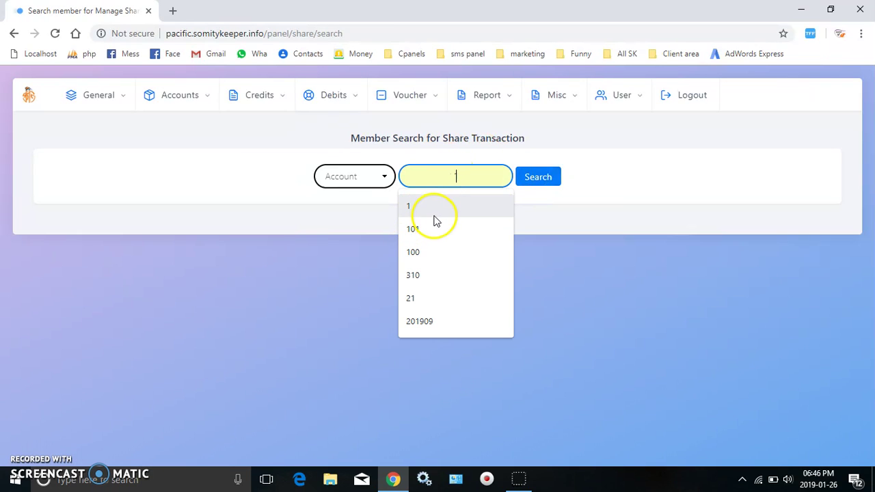
left_click(456, 209)
left_click(524, 182)
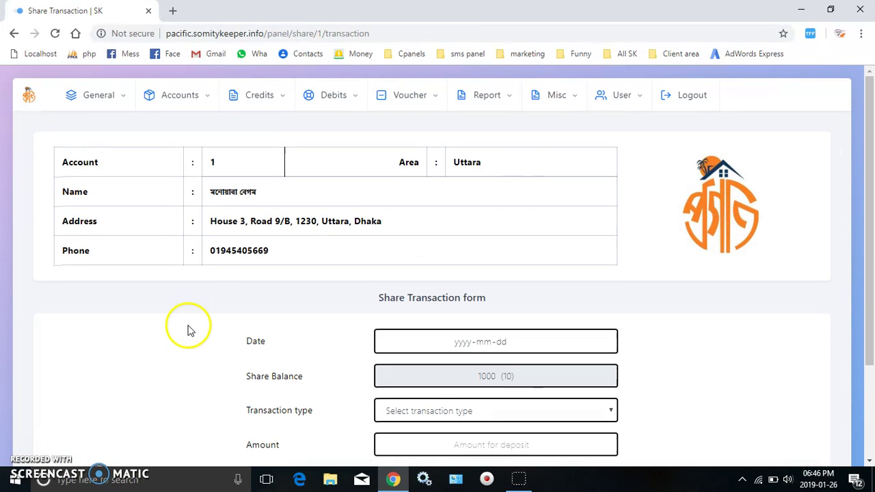
- Open the member's Share Transaction form directly from their row in the list of all share accounts
left_click(174, 108)
left_click(557, 137)
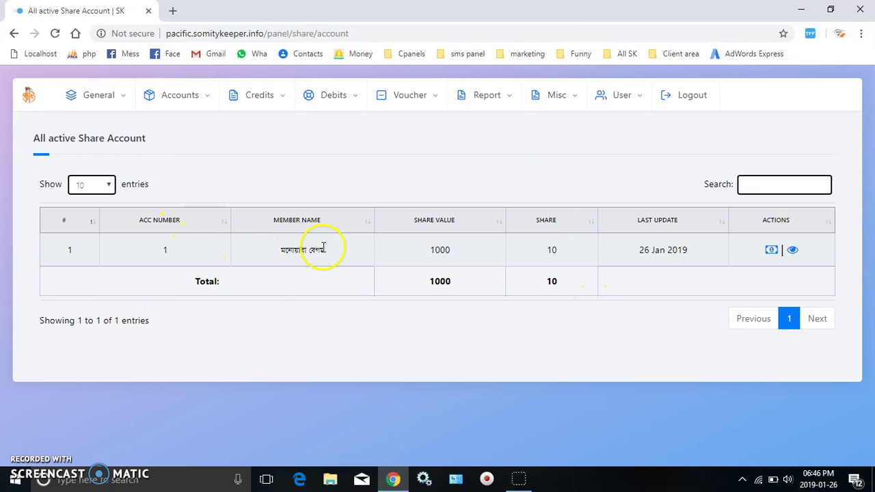
left_click(770, 251)
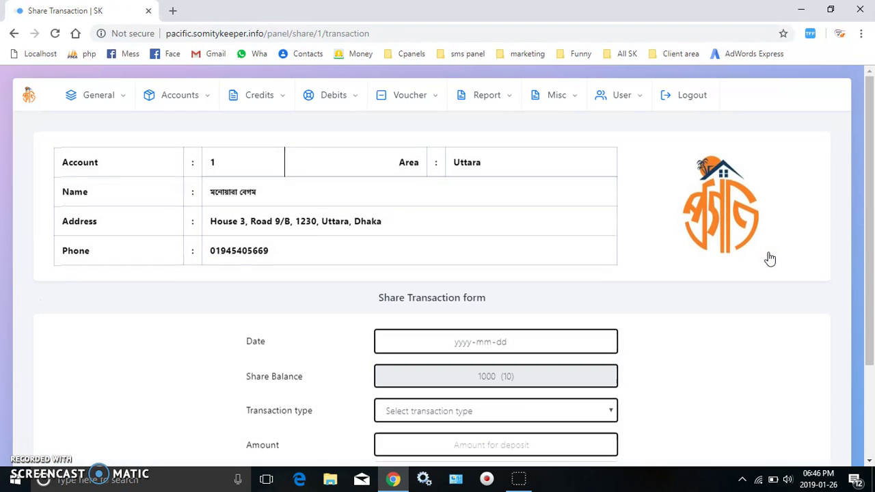
- Submit and confirm a Sale Share transaction with an amount of 500 for the member
scroll(768, 301, "down", 3)
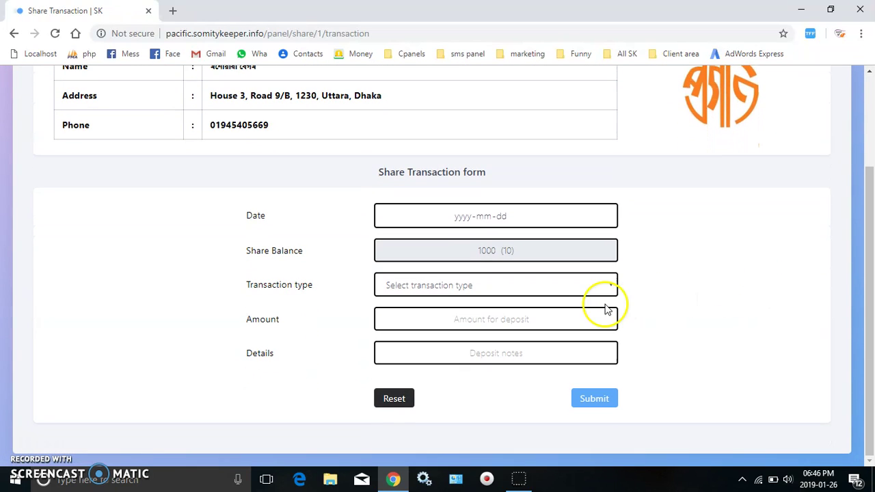
left_click(574, 284)
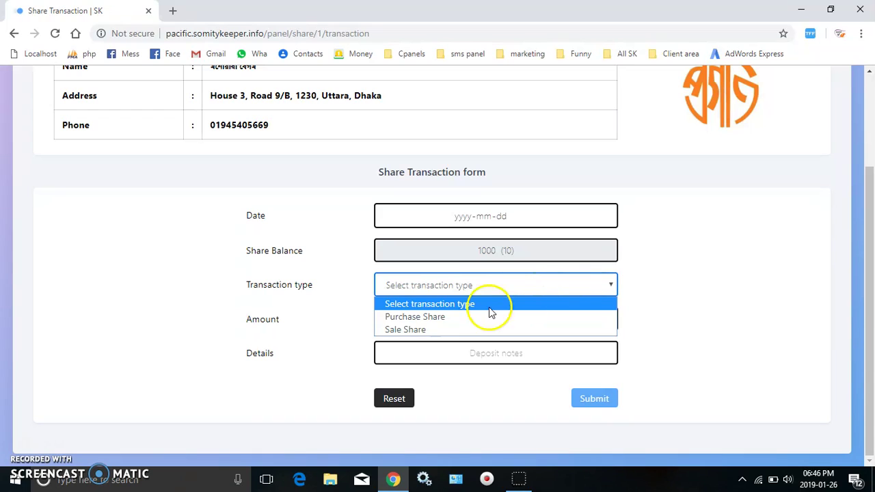
left_click(434, 330)
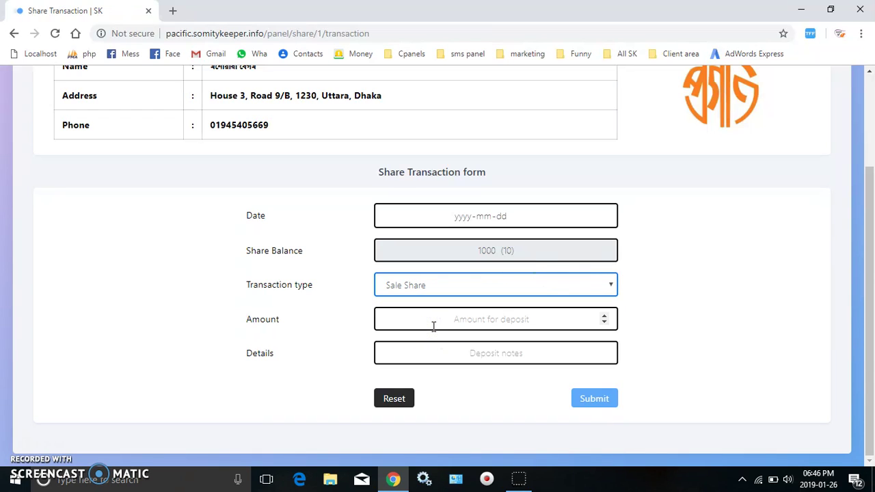
left_click(433, 326)
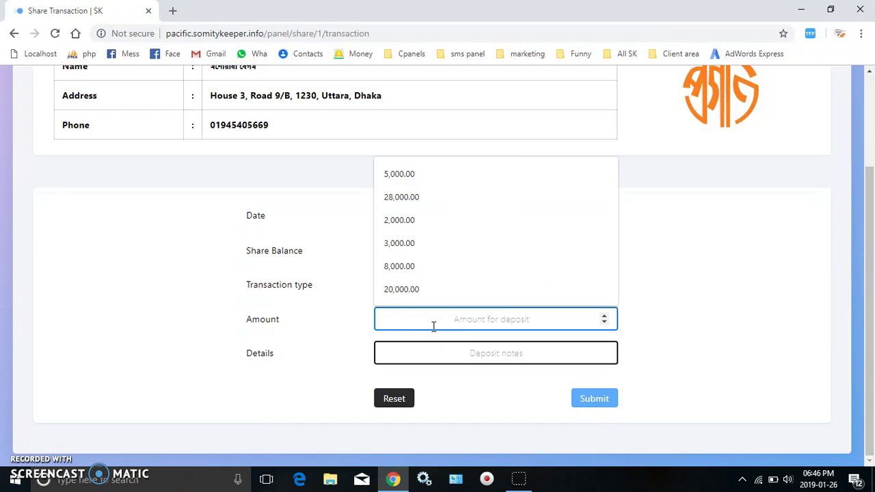
type("500")
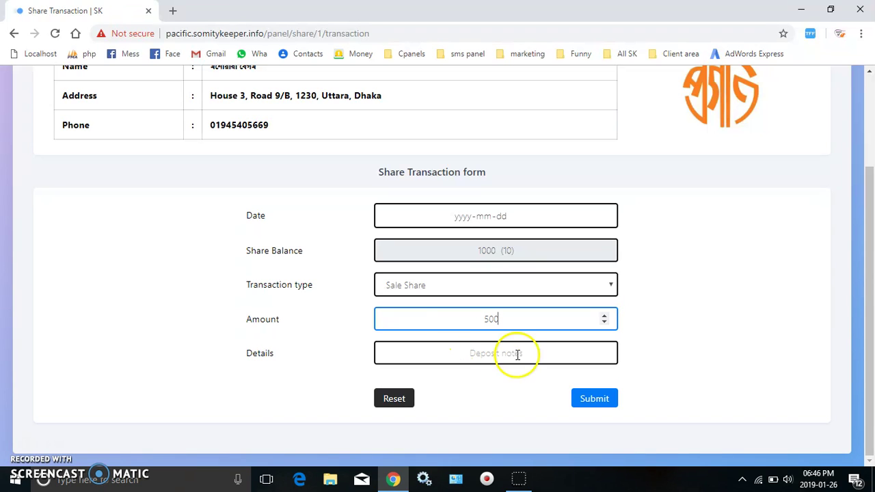
left_click(576, 402)
key("Return")
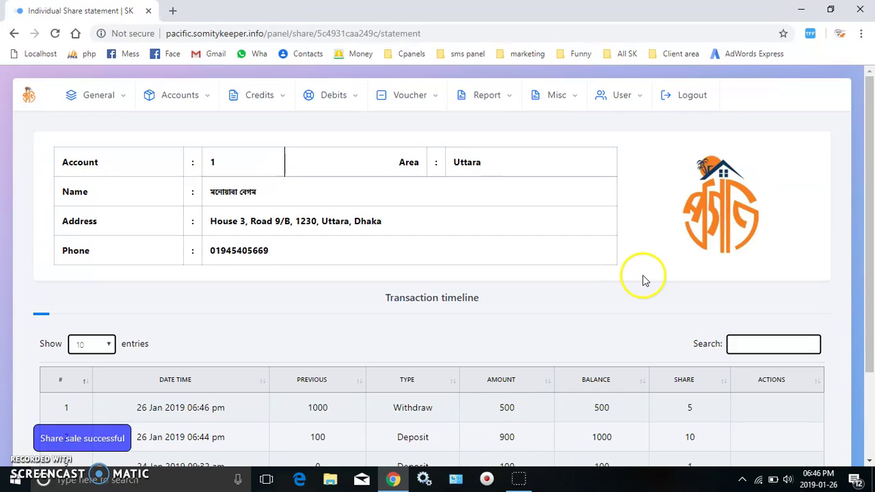
- Check the share sale's withdrawal entry in the member's transaction timeline and the member's share value in the list of all share accounts
scroll(613, 333, "down", 2)
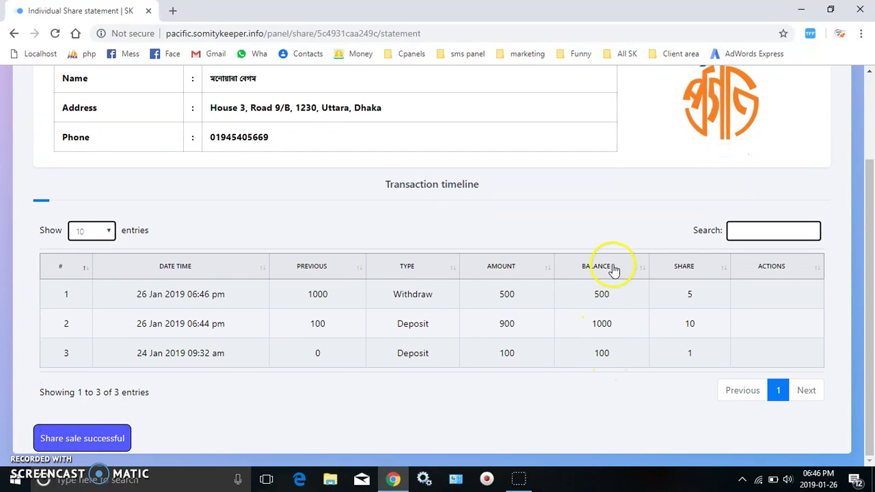
double_click(602, 295)
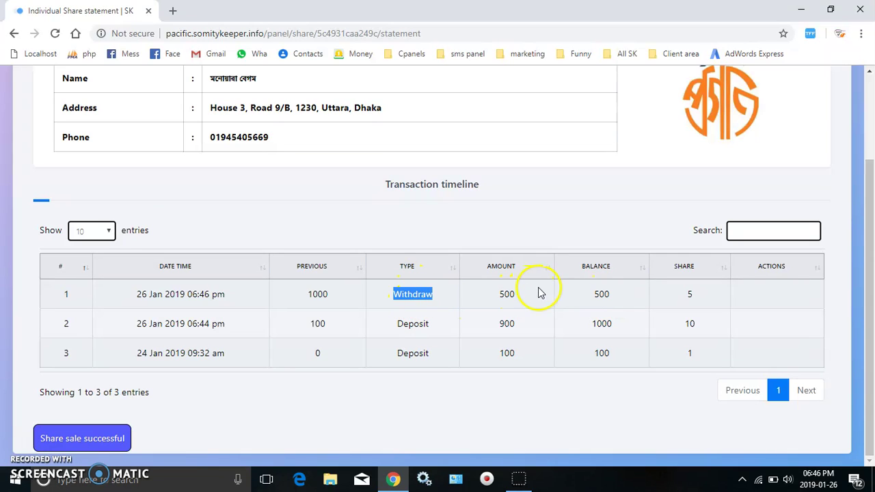
left_click(870, 101)
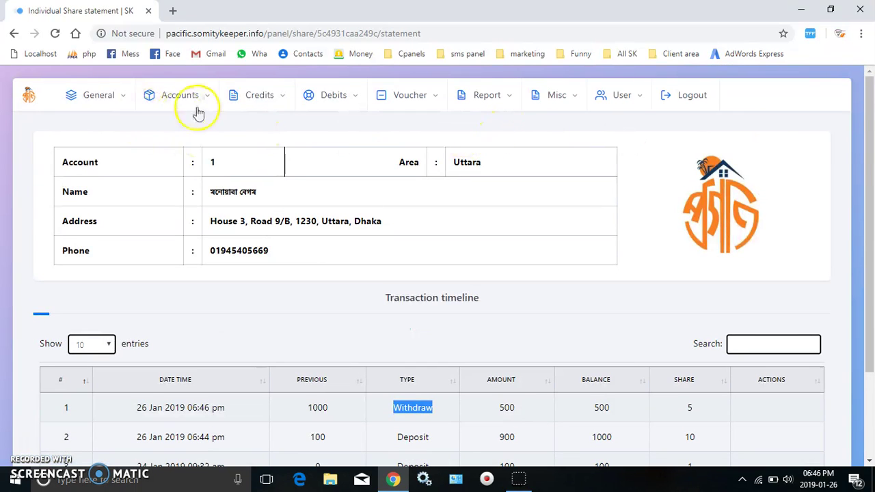
left_click(199, 112)
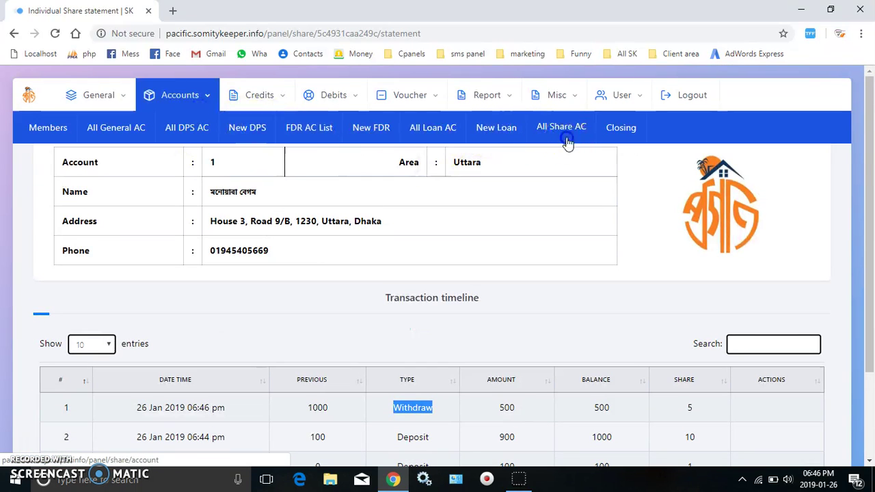
left_click(564, 137)
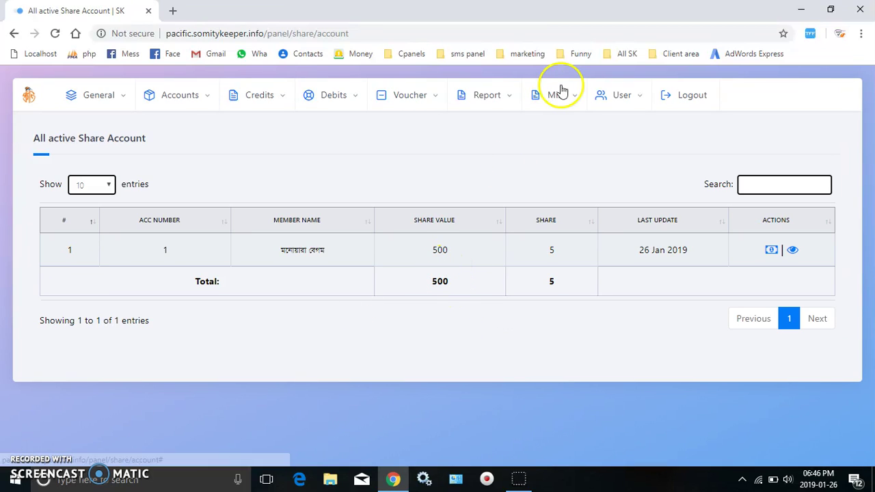
- Check the Sale Share and Purchase Share entries in the General Ledger report and return to the dashboard
left_click(478, 109)
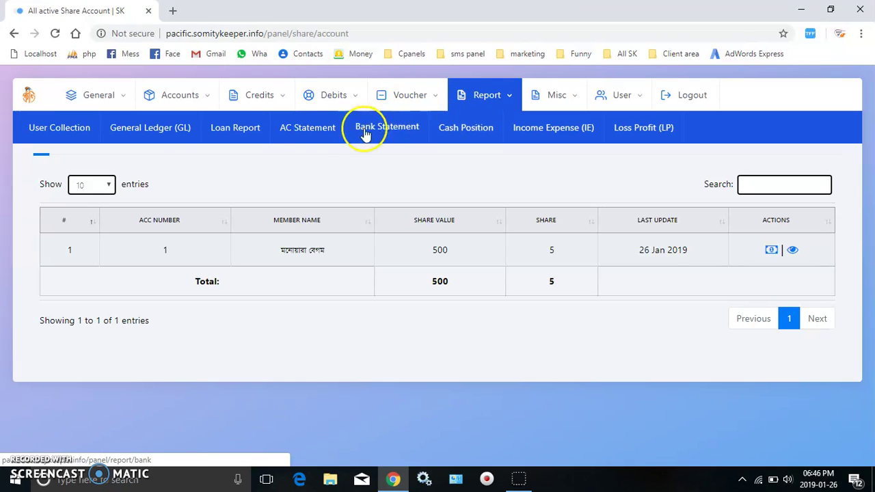
left_click(156, 131)
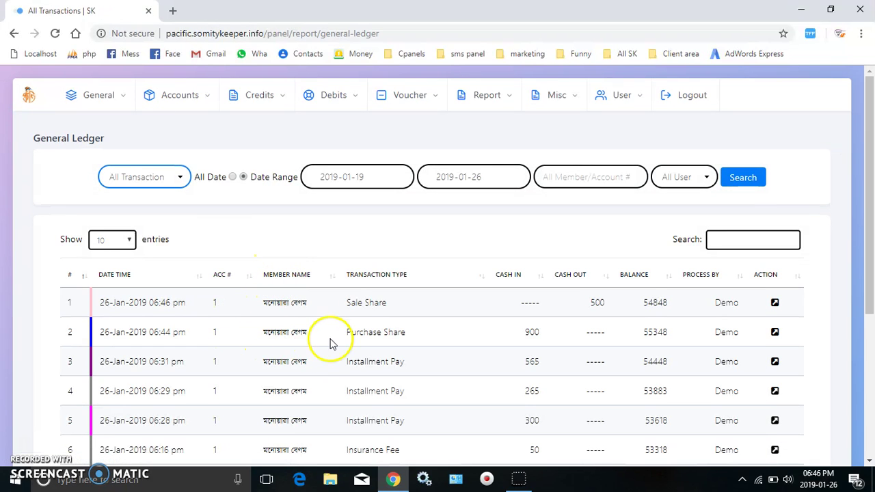
left_click(539, 335)
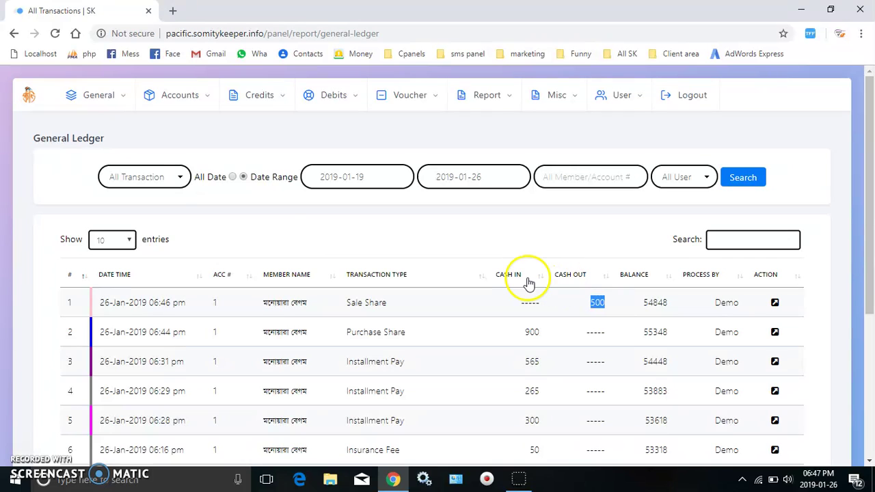
left_click(26, 98)
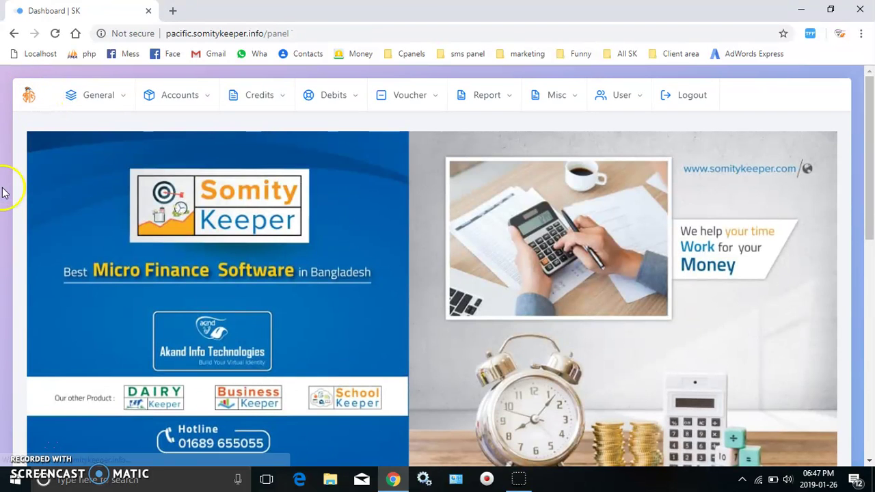